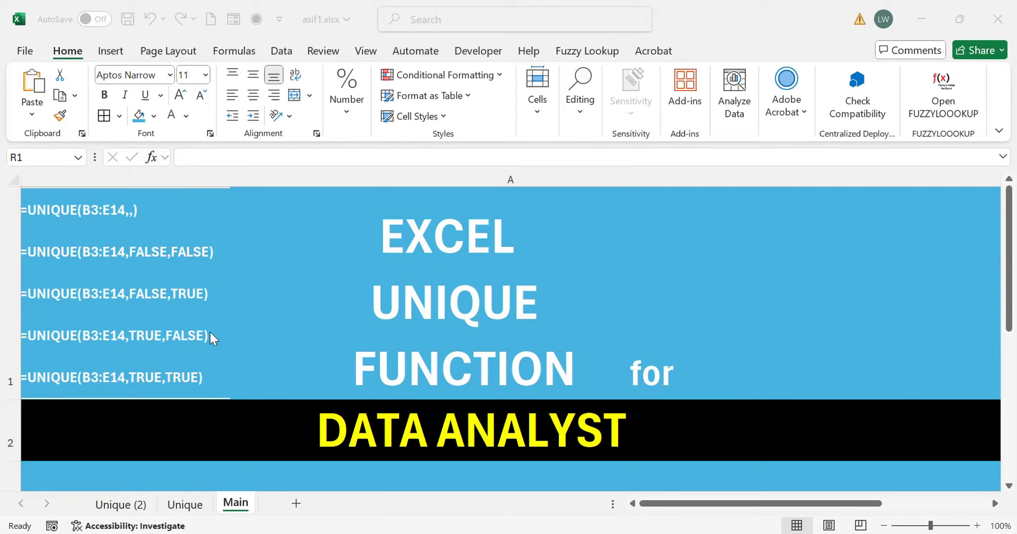
On the Unique sheet, enter =UNIQUE(B3:E14,FALSE,FALSE) in cell G3 to extract every distinct customer row.
{"action": "left_click", "coordinate": [186, 504]}
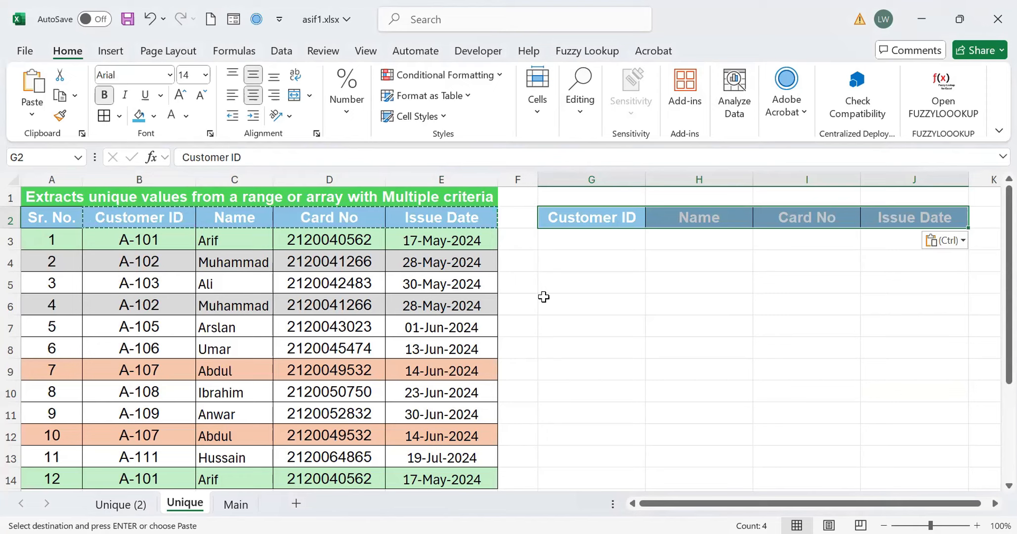
{"action": "key", "text": "Escape"}
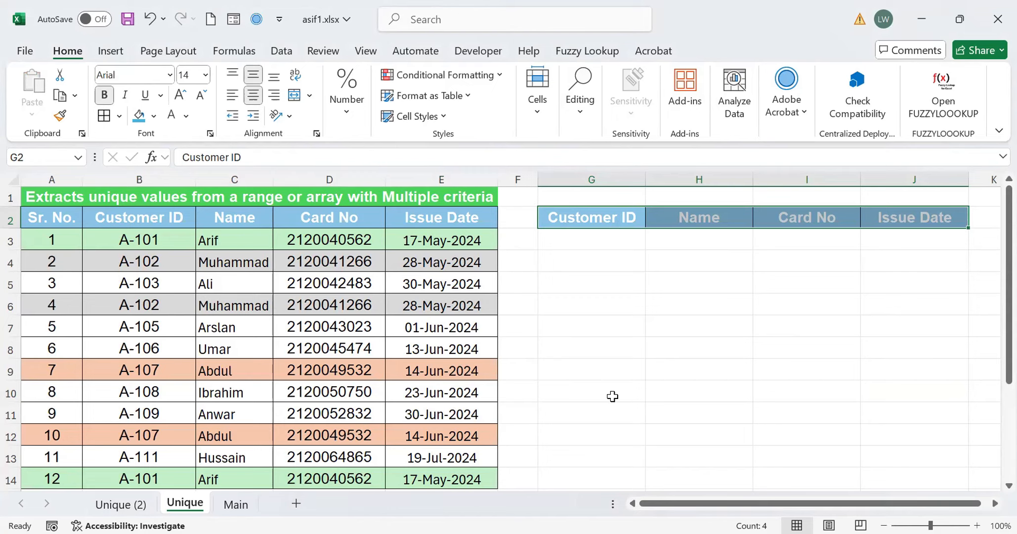
{"action": "left_click", "coordinate": [593, 240]}
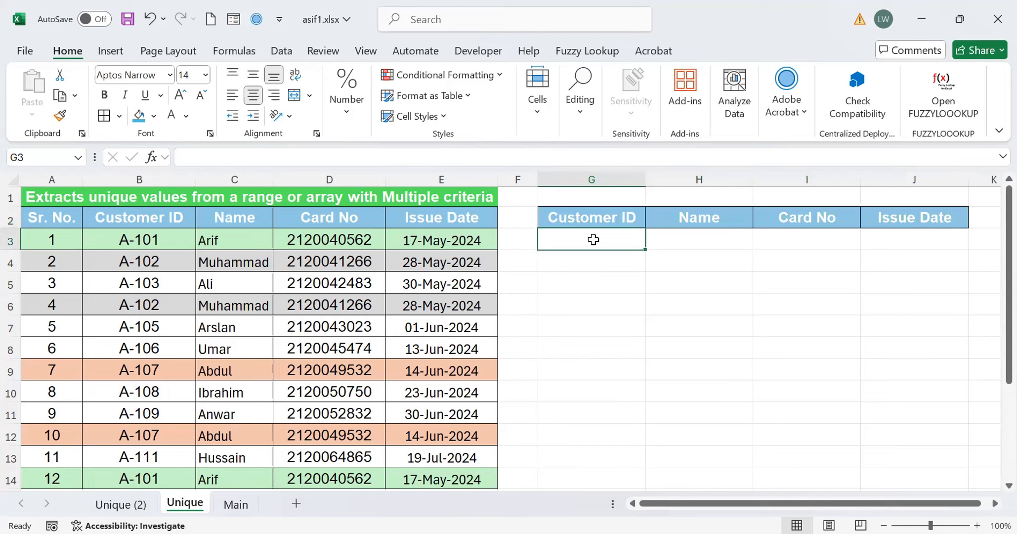
{"action": "type", "text": "="}
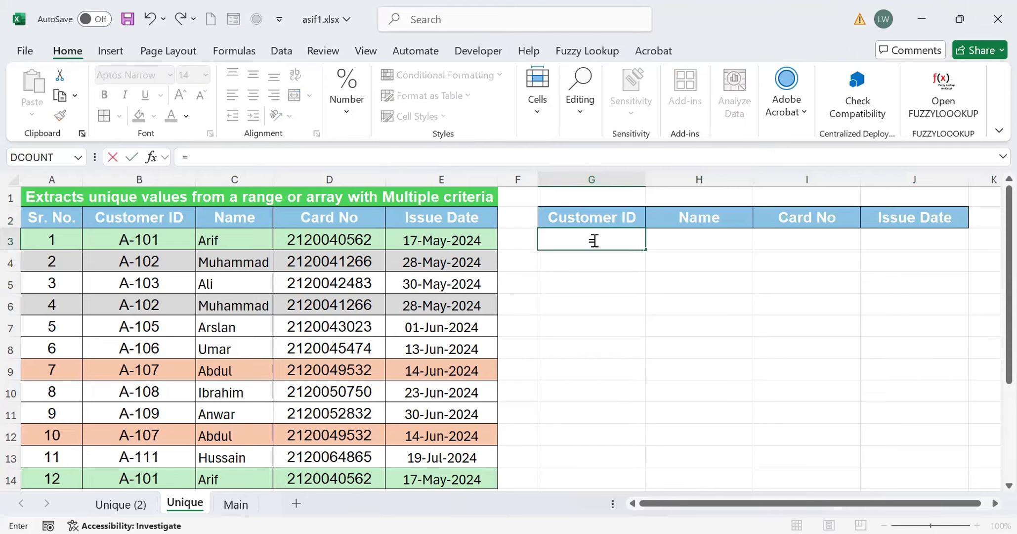
{"action": "type", "text": "unique("}
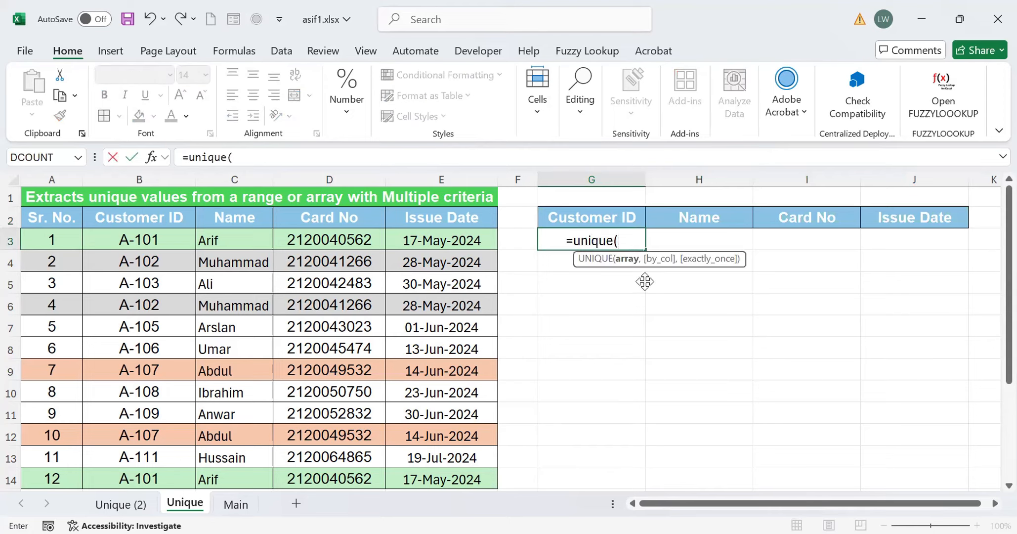
{"action": "left_click", "coordinate": [123, 237]}
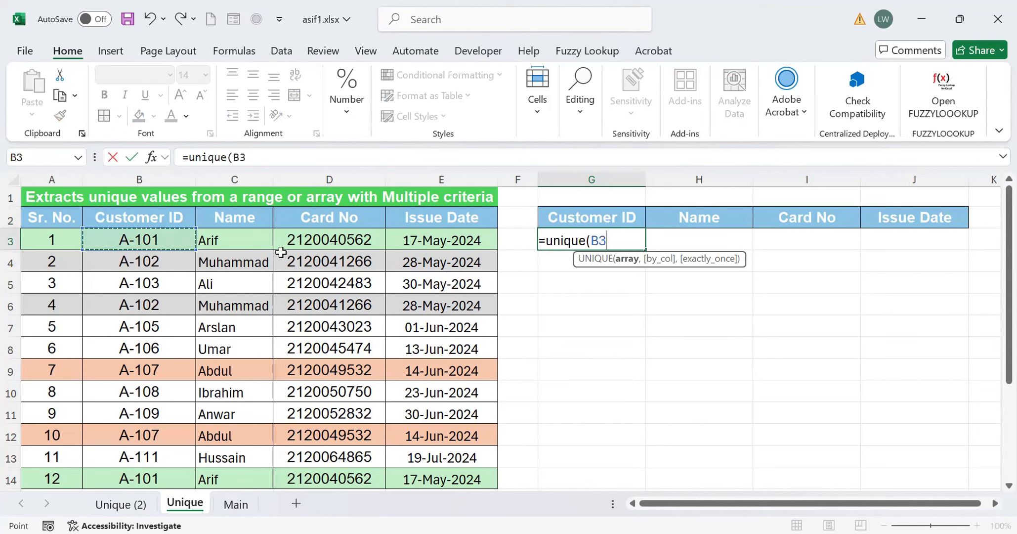
{"action": "left_click", "coordinate": [453, 475], "text": "shift"}
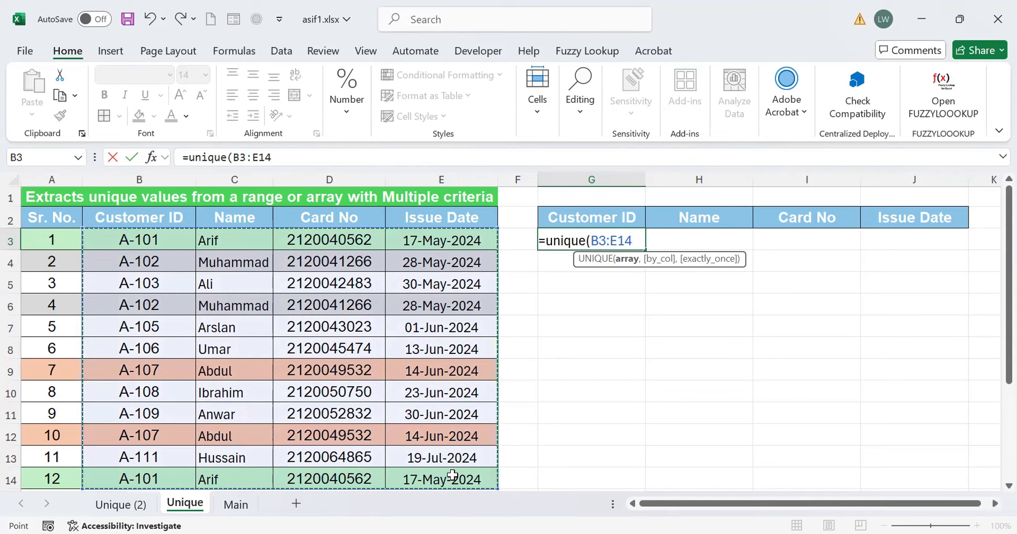
{"action": "type", "text": ","}
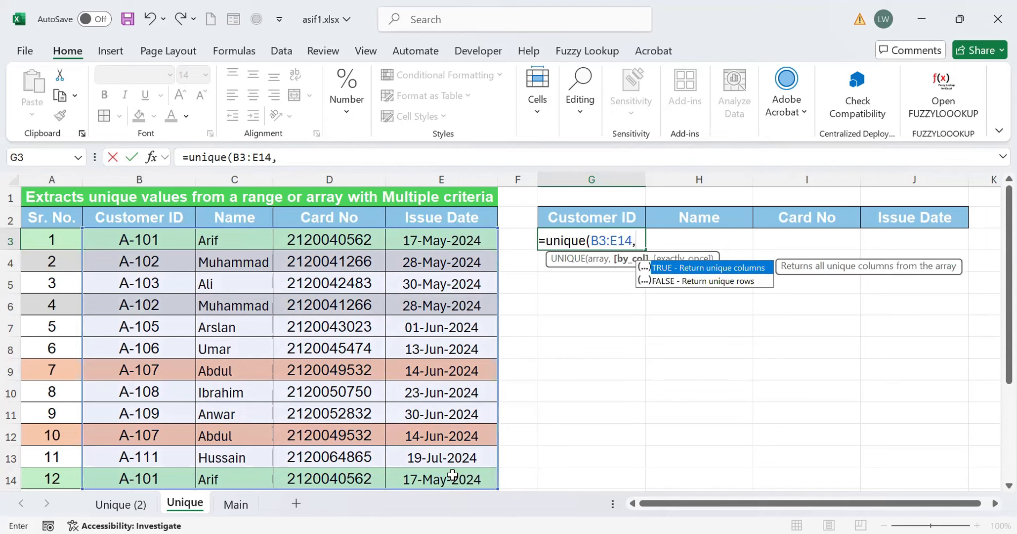
{"action": "type", "text": "FALSE,"}
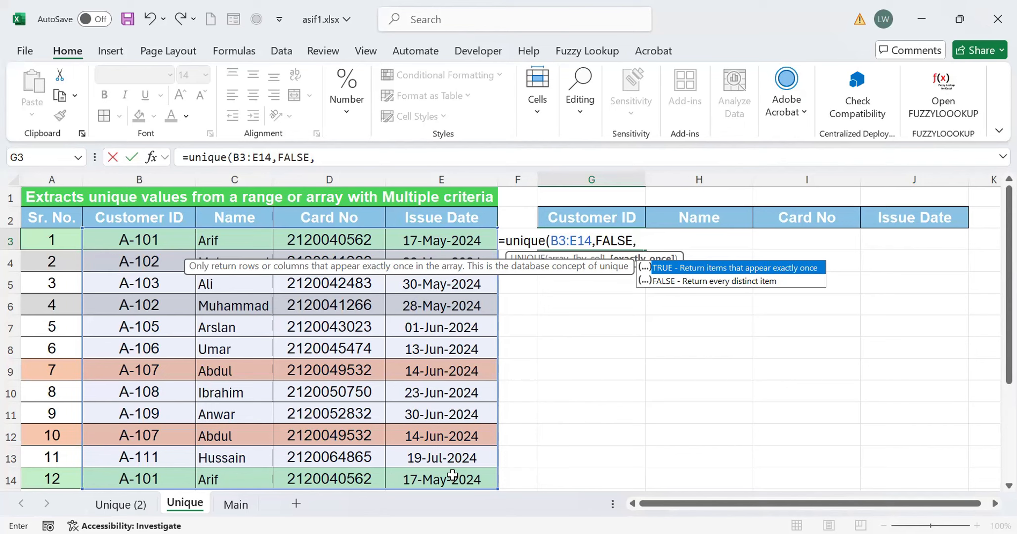
{"action": "type", "text": "FALSE"}
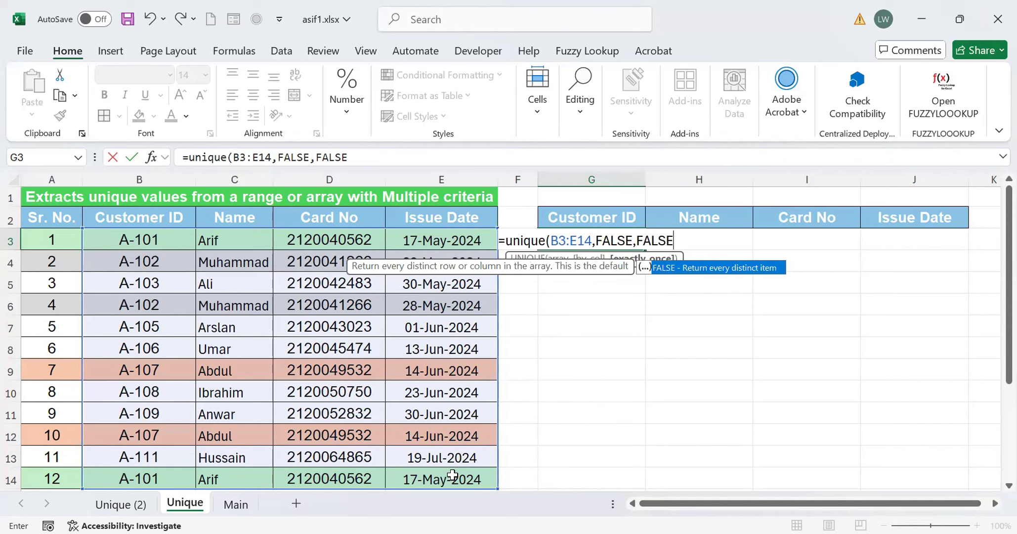
{"action": "type", "text": ")"}
{"action": "key", "text": "Return"}
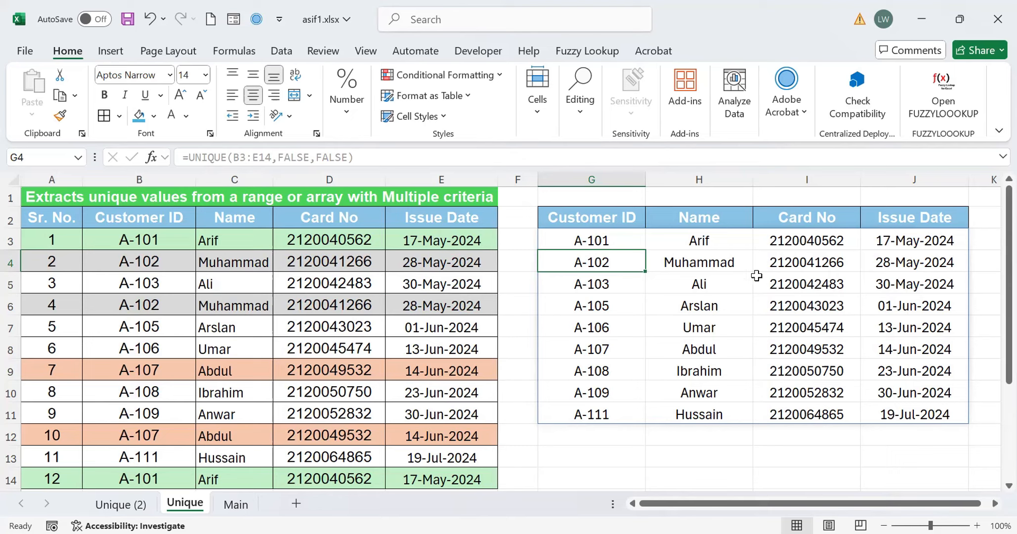
Copy the record in B7:E7 over the one in B11:E11, and undo the paste.
{"action": "left_click", "coordinate": [139, 283]}
{"action": "left_click_drag", "start_coordinate": [143, 327], "coordinate": [405, 325]}
{"action": "key", "text": "ctrl+c"}
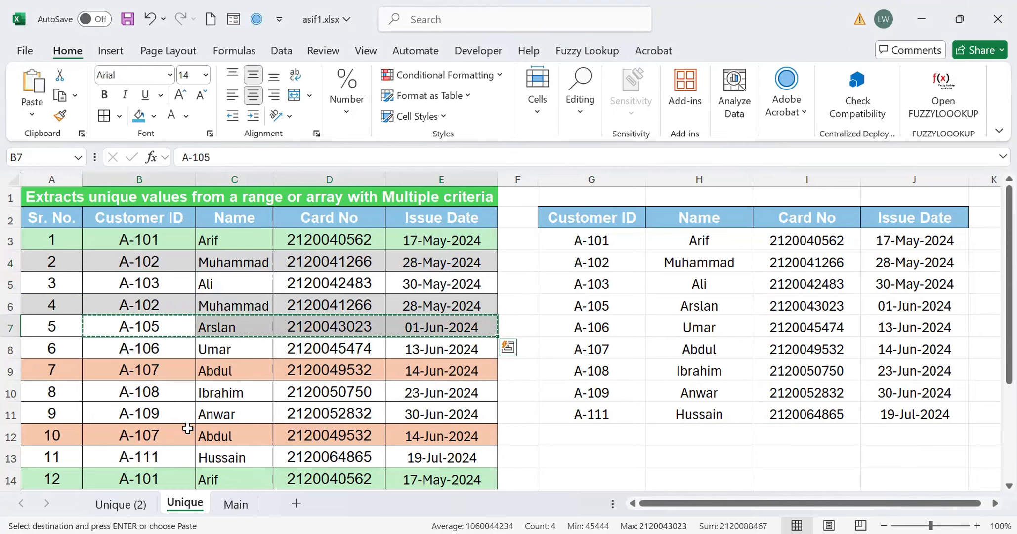
{"action": "left_click", "coordinate": [135, 415]}
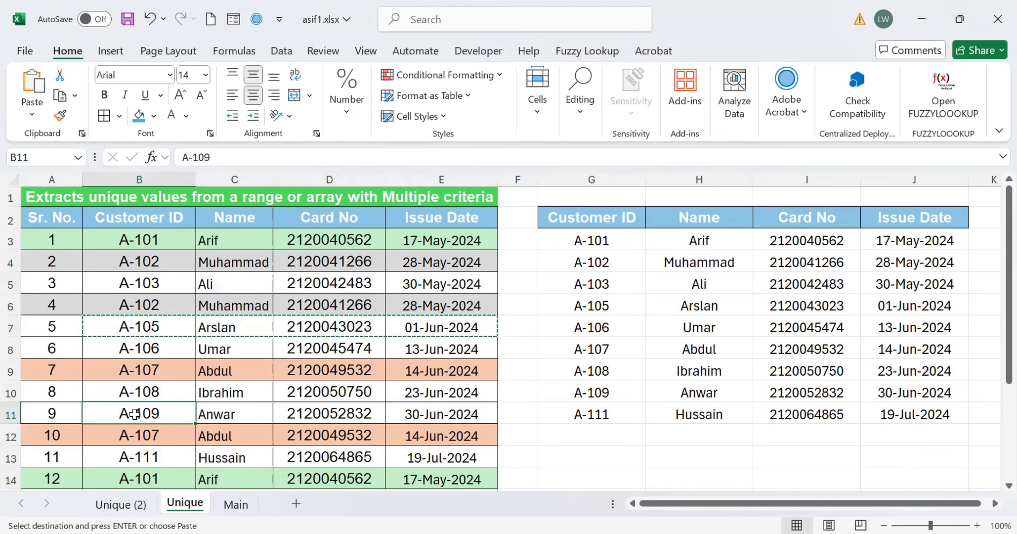
{"action": "key", "text": "ctrl+v"}
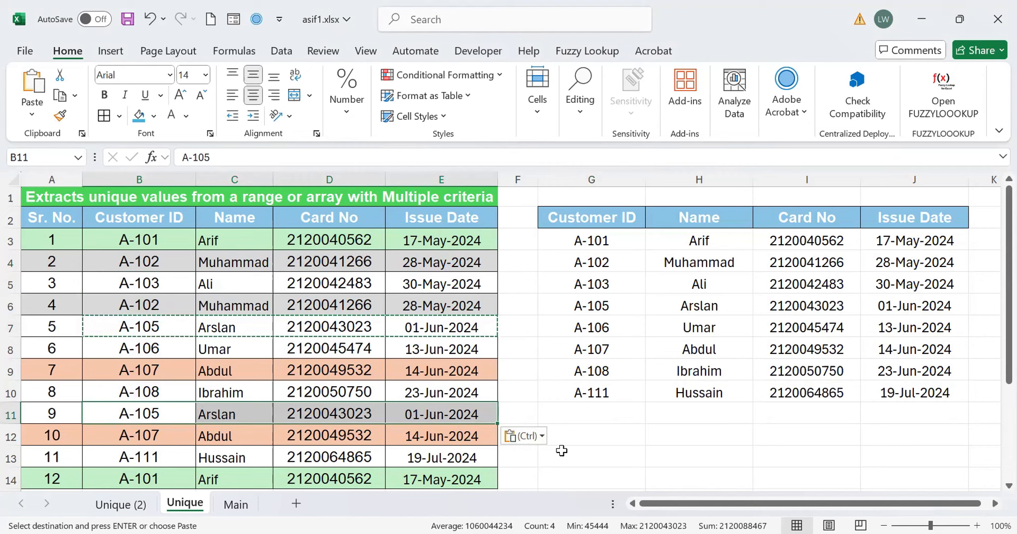
{"action": "key", "text": "ctrl+z"}
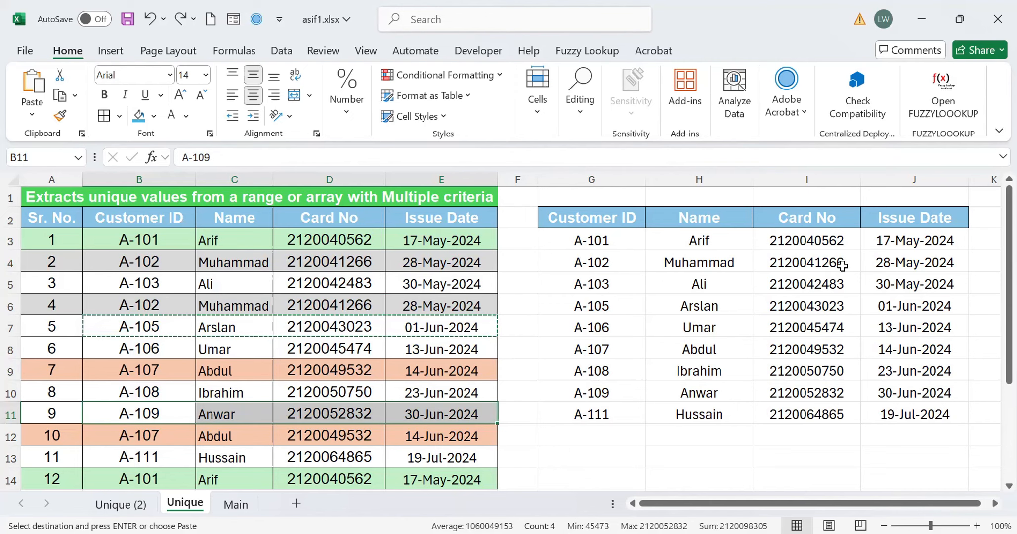
Change the exactly_once argument of the UNIQUE formula in G3 to TRUE.
{"action": "left_click", "coordinate": [599, 239]}
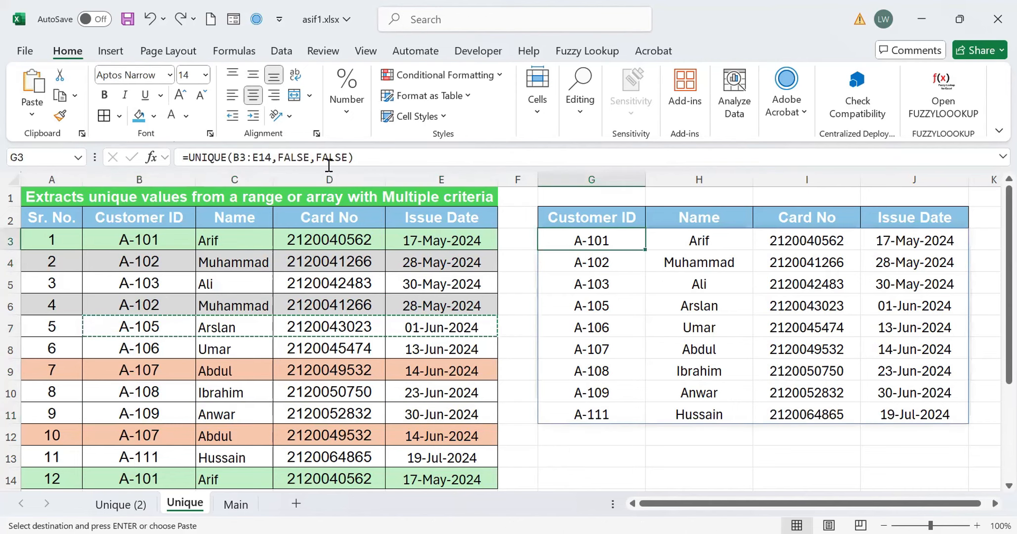
{"action": "left_click", "coordinate": [348, 156]}
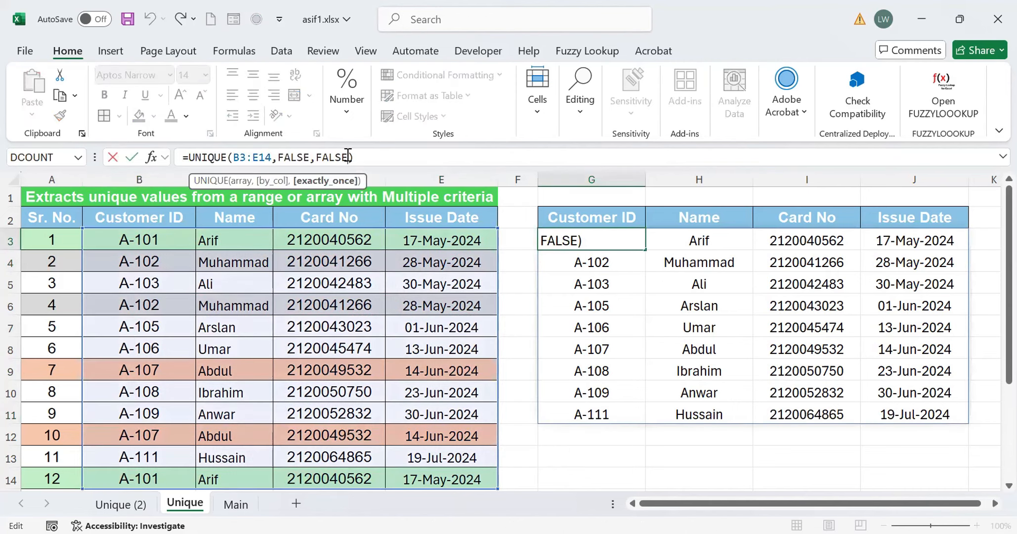
{"action": "key", "text": "BackSpace"}
{"action": "key", "text": "BackSpace"}
{"action": "key", "text": "BackSpace"}
{"action": "key", "text": "BackSpace"}
{"action": "key", "text": "BackSpace"}
{"action": "type", "text": "TRUE"}
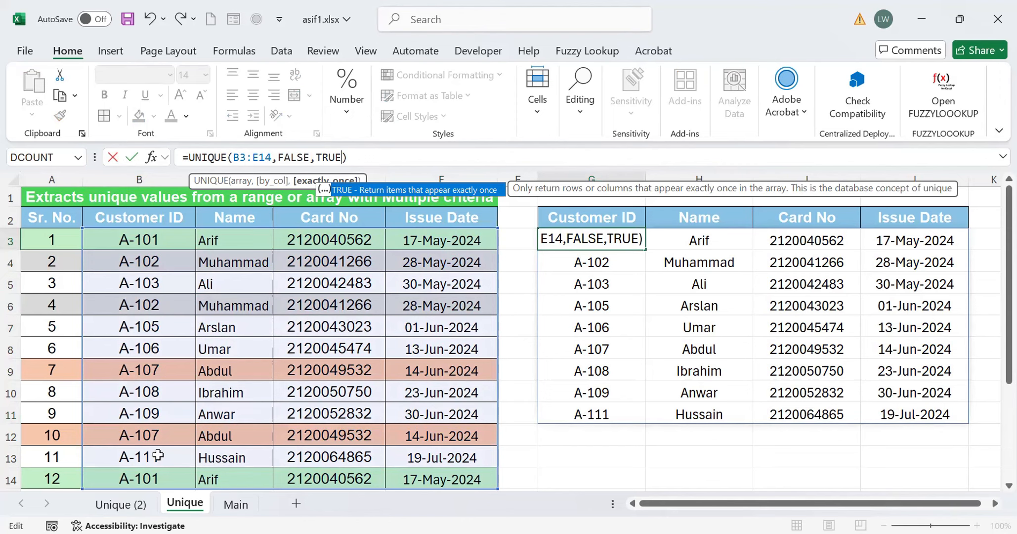
{"action": "key", "text": "Return"}
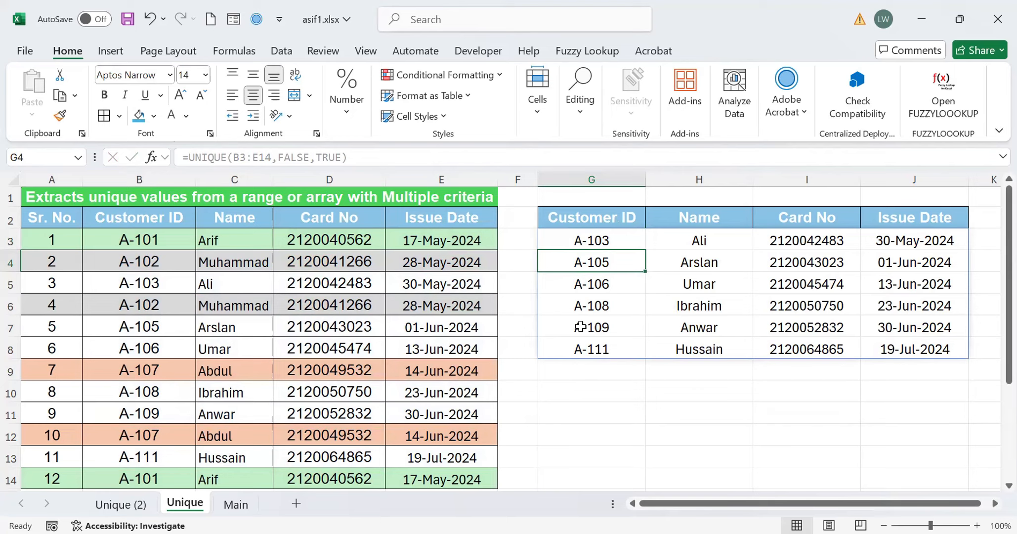
Remove both optional arguments from the formula in G3 so it reads =UNIQUE(B3:E14,,).
{"action": "left_click", "coordinate": [587, 237]}
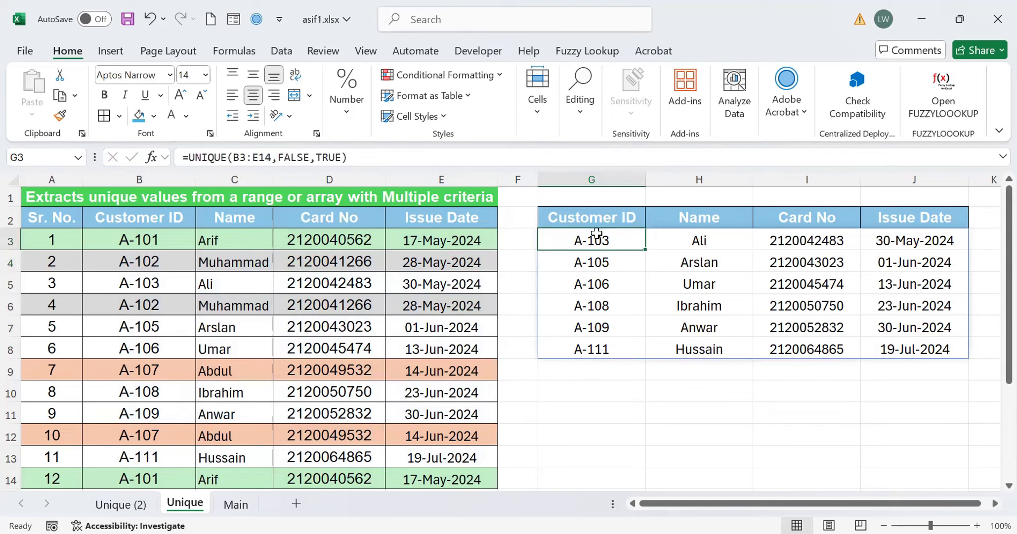
{"action": "left_click", "coordinate": [341, 161]}
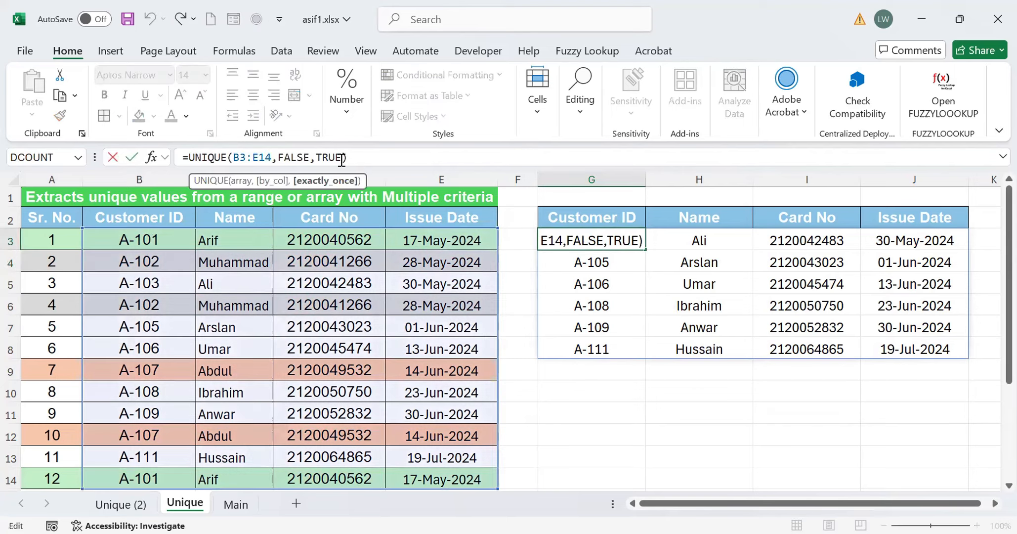
{"action": "key", "text": "BackSpace"}
{"action": "key", "text": "BackSpace"}
{"action": "key", "text": "BackSpace"}
{"action": "key", "text": "BackSpace"}
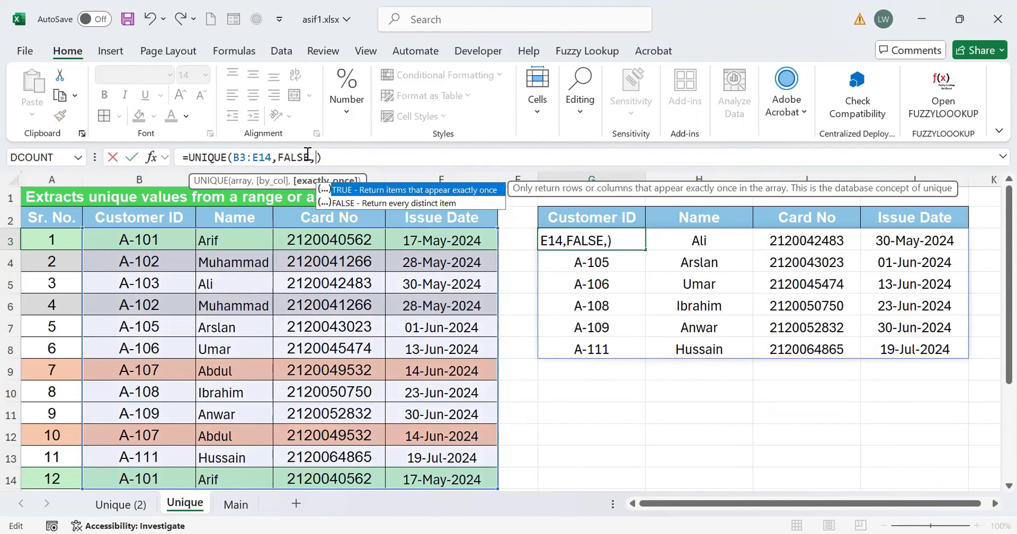
{"action": "key", "text": "BackSpace"}
{"action": "key", "text": "BackSpace"}
{"action": "key", "text": "BackSpace"}
{"action": "key", "text": "BackSpace"}
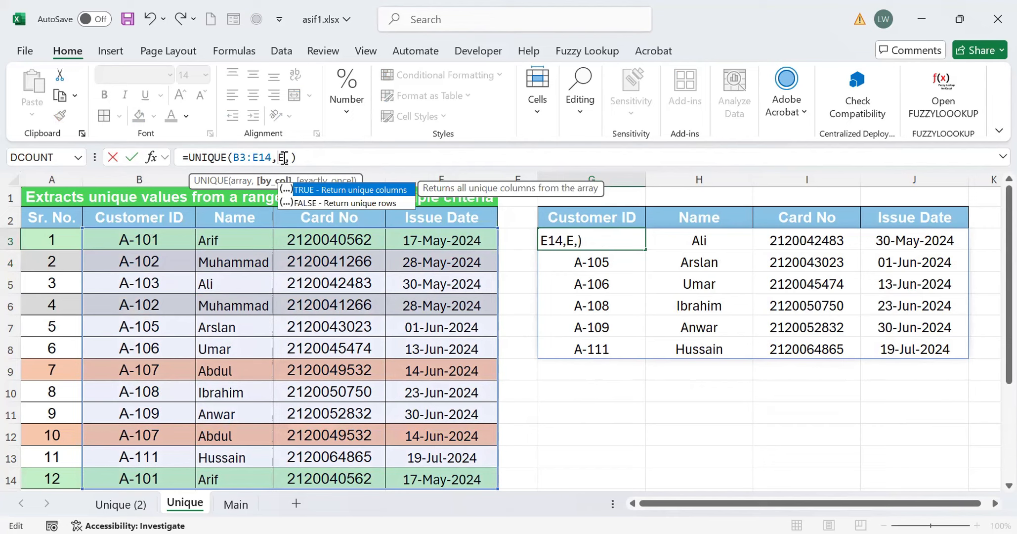
{"action": "key", "text": "BackSpace"}
{"action": "key", "text": "Return"}
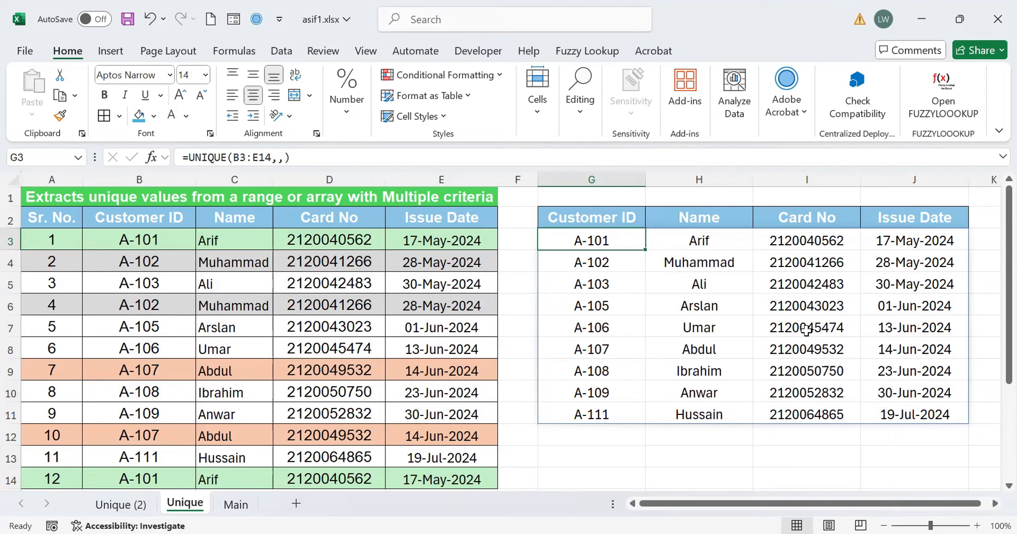
Convert the source customer data into a table with headers named Unique, with no table style.
{"action": "left_click", "coordinate": [185, 275]}
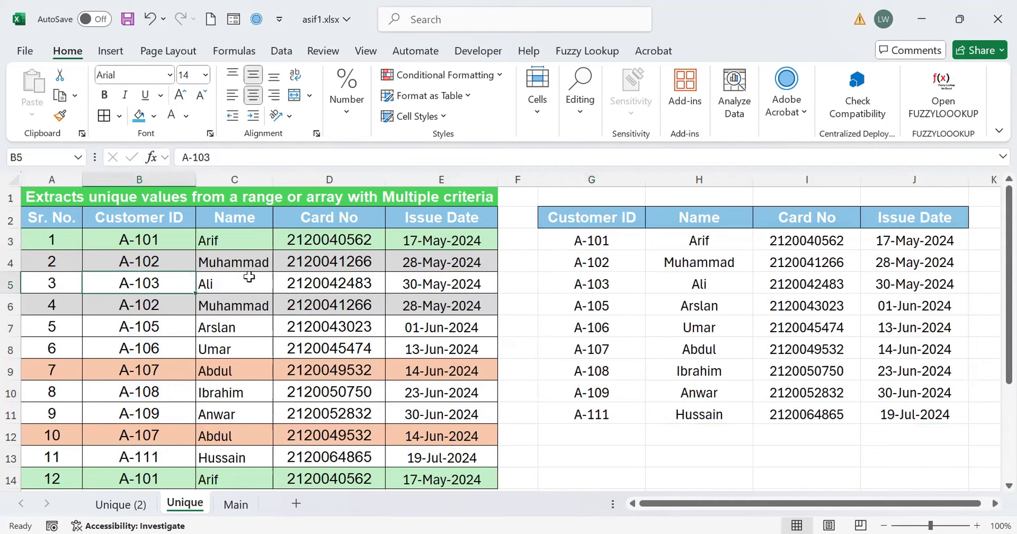
{"action": "key", "text": "ctrl+t"}
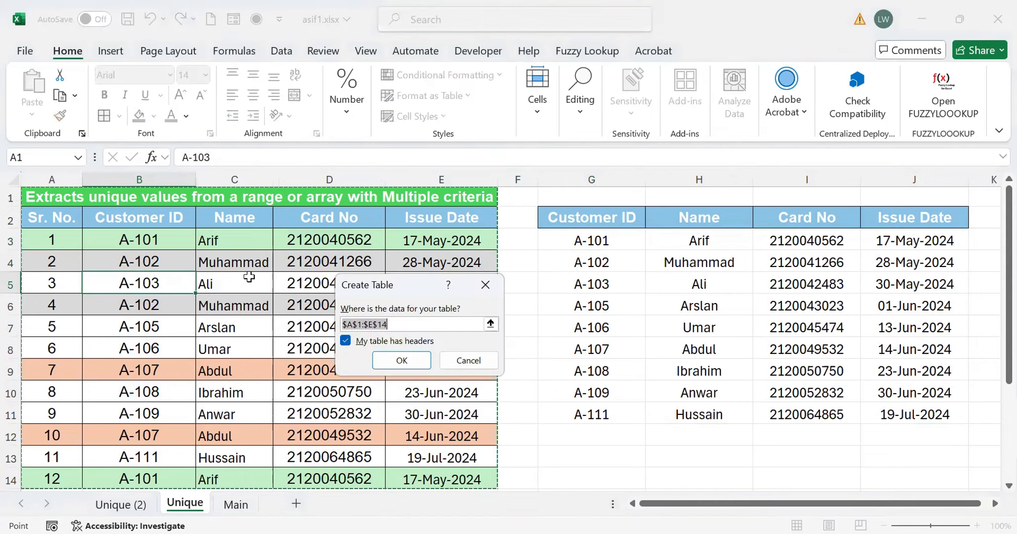
{"action": "left_click", "coordinate": [401, 361]}
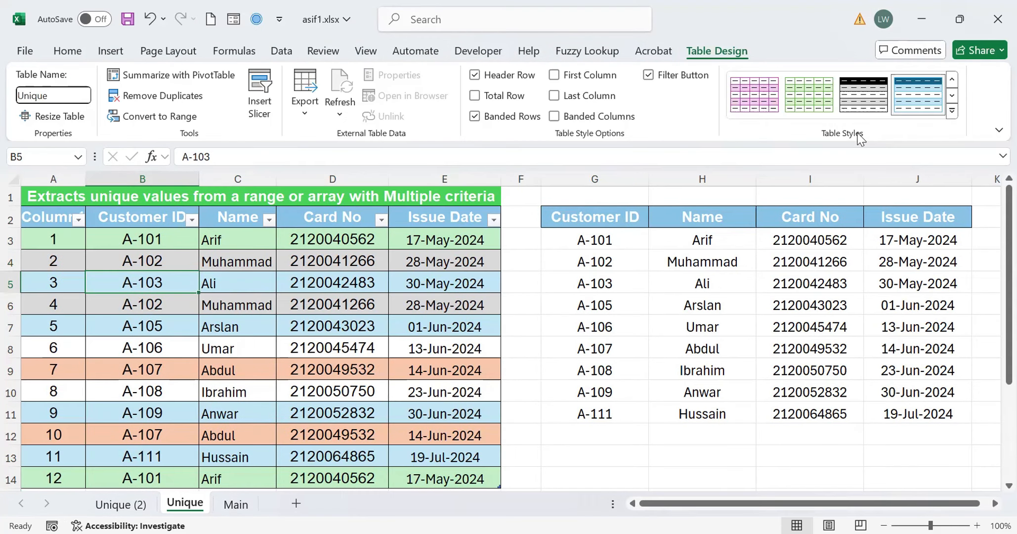
{"action": "type", "text": "Unique"}
{"action": "key", "text": "Return"}
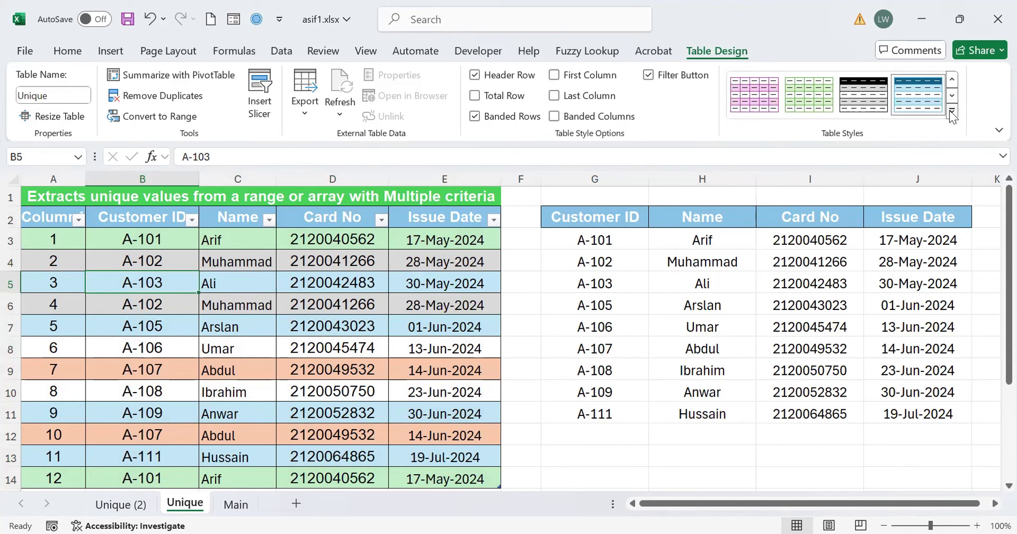
{"action": "left_click", "coordinate": [950, 111]}
{"action": "left_click", "coordinate": [655, 118]}
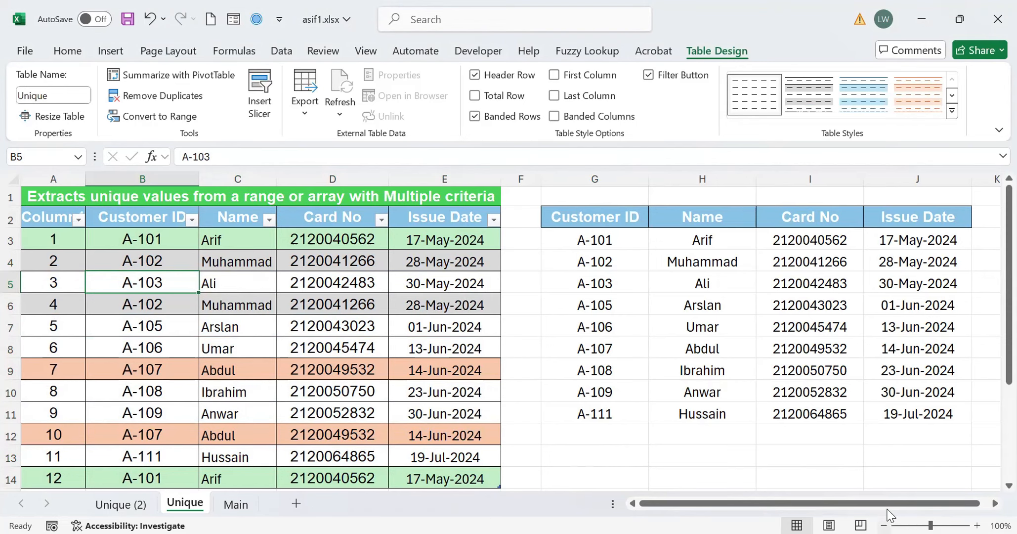
Add record 13 in row 15 directly below the table, filling in a new customer ID and the customer's name.
{"action": "left_click_drag", "start_coordinate": [1008, 355], "coordinate": [995, 419]}
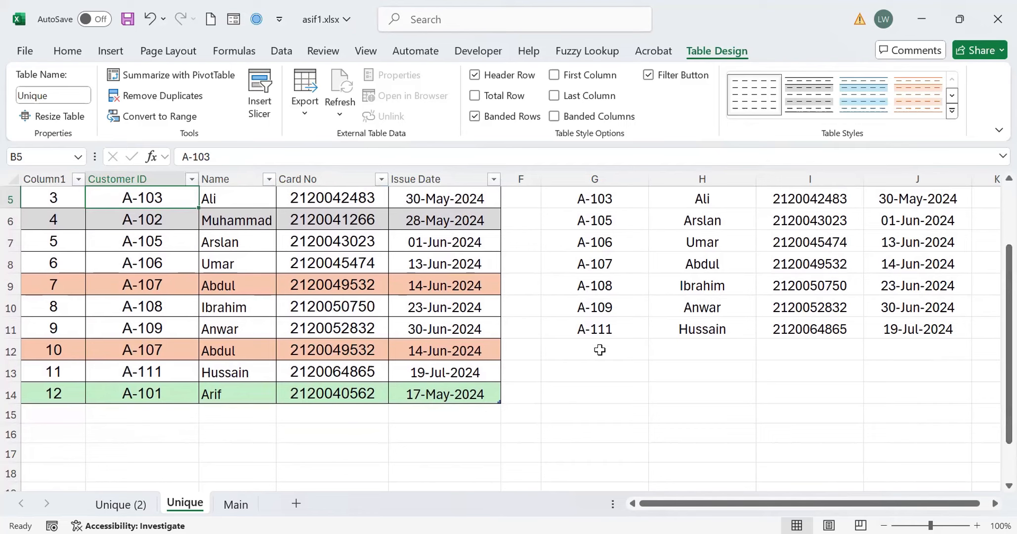
{"action": "left_click", "coordinate": [55, 418]}
{"action": "type", "text": "13"}
{"action": "key", "text": "Tab"}
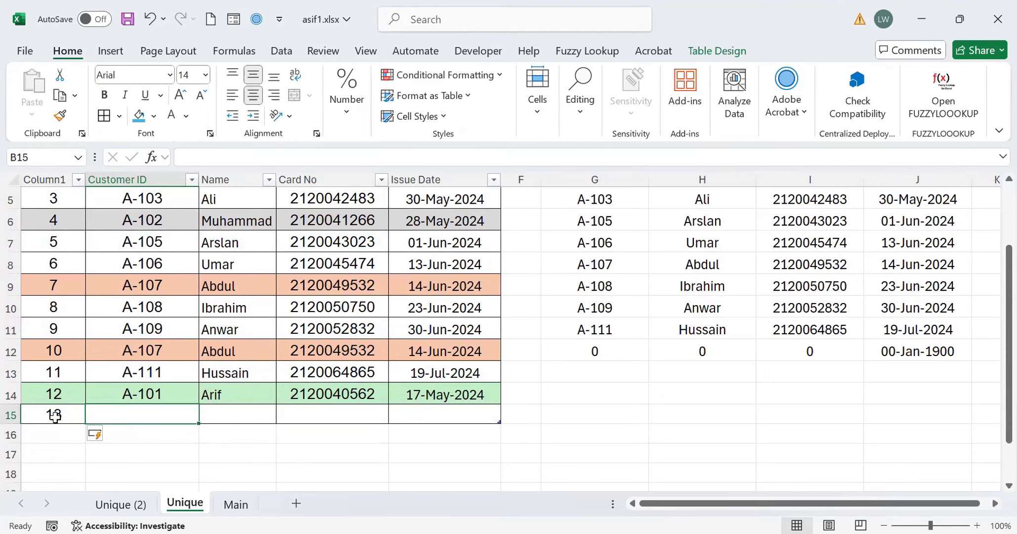
{"action": "type", "text": "A"}
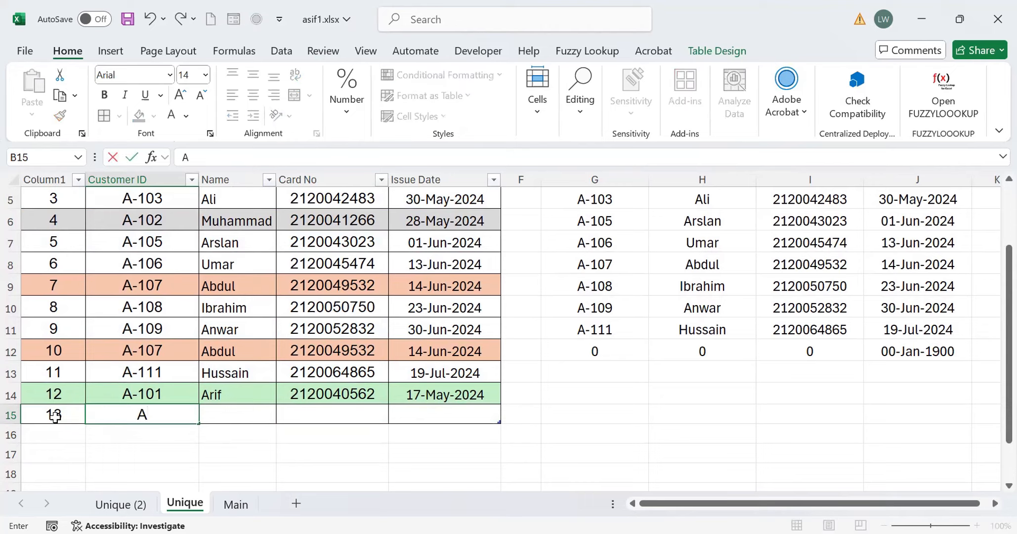
{"action": "type", "text": "-113"}
{"action": "key", "text": "Return"}
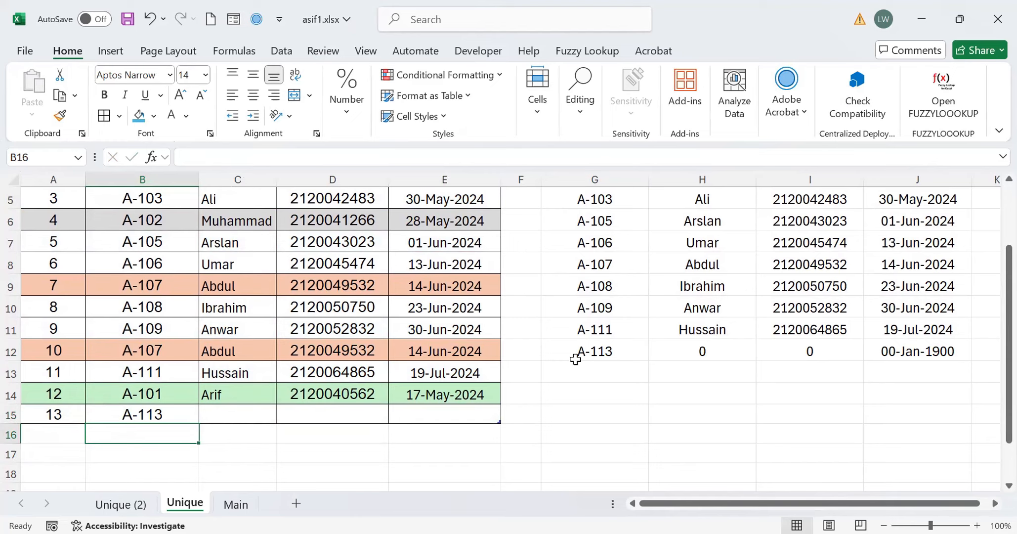
{"action": "left_click", "coordinate": [227, 411]}
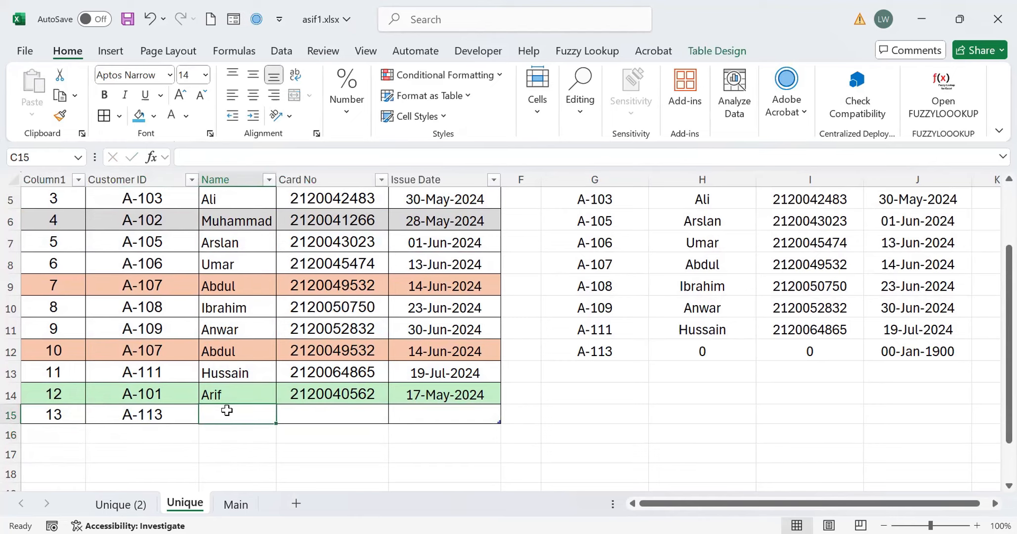
{"action": "type", "text": "Waleed"}
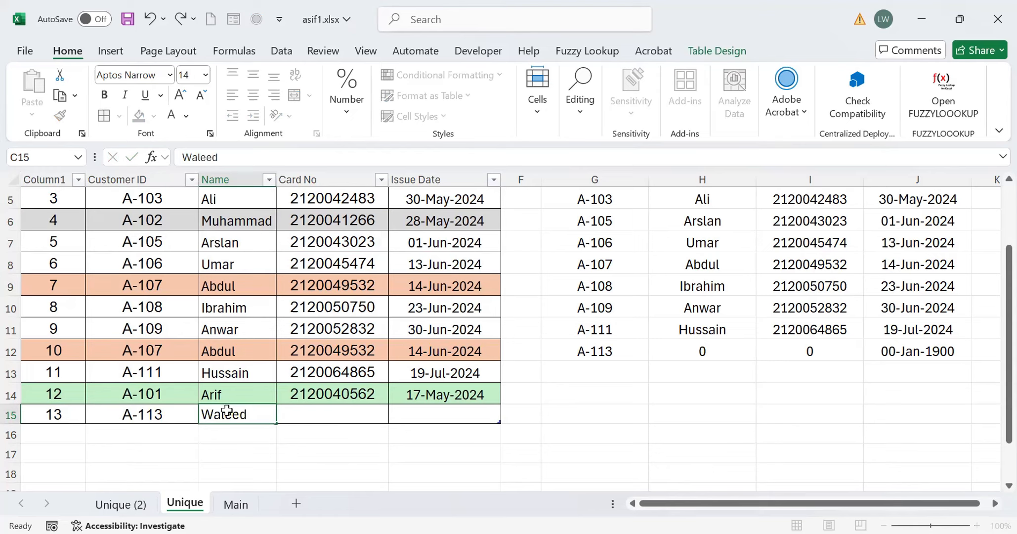
{"action": "key", "text": "Tab"}
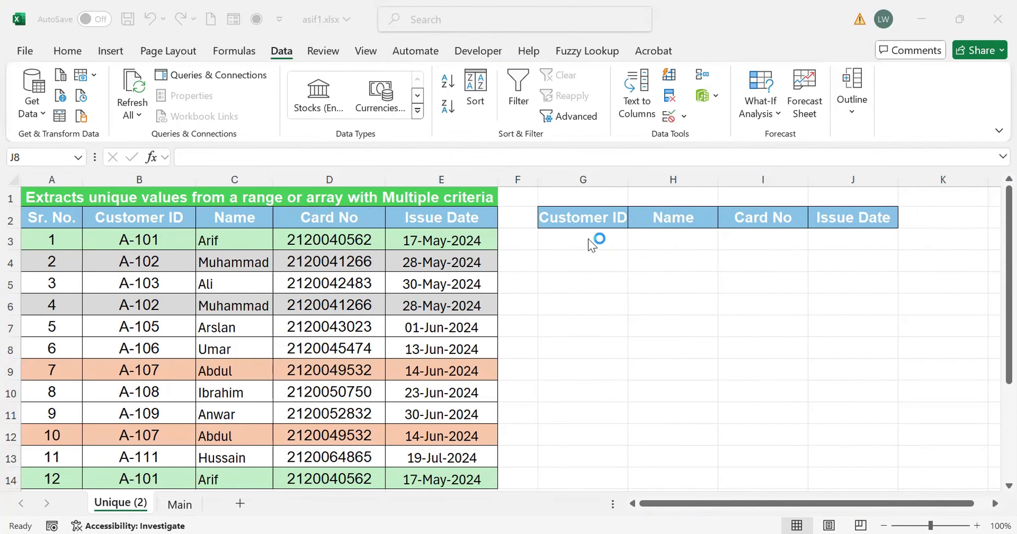
Enter =UNIQUE(B3:E14,TRUE,FALSE) in G3 of the Unique (2) sheet to return every distinct column of the customer data.
{"action": "left_click", "coordinate": [589, 239]}
{"action": "type", "text": "="}
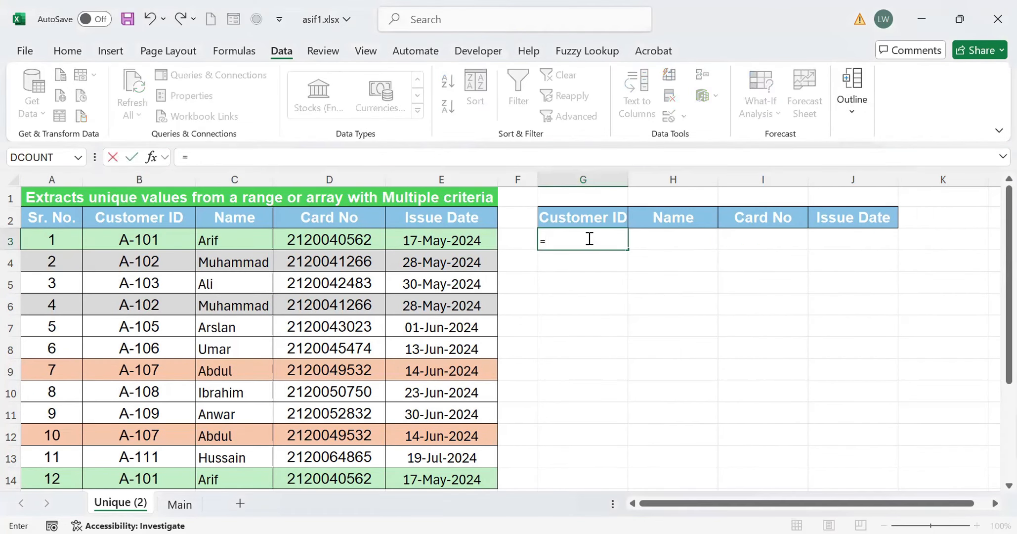
{"action": "type", "text": "uni"}
{"action": "key", "text": "Down"}
{"action": "key", "text": "Down"}
{"action": "key", "text": "Tab"}
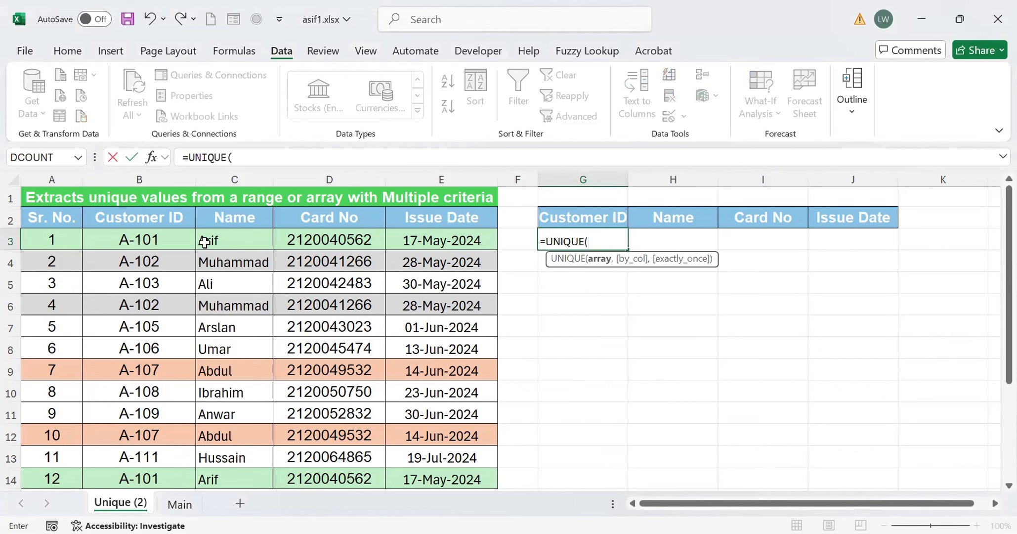
{"action": "left_click", "coordinate": [130, 242]}
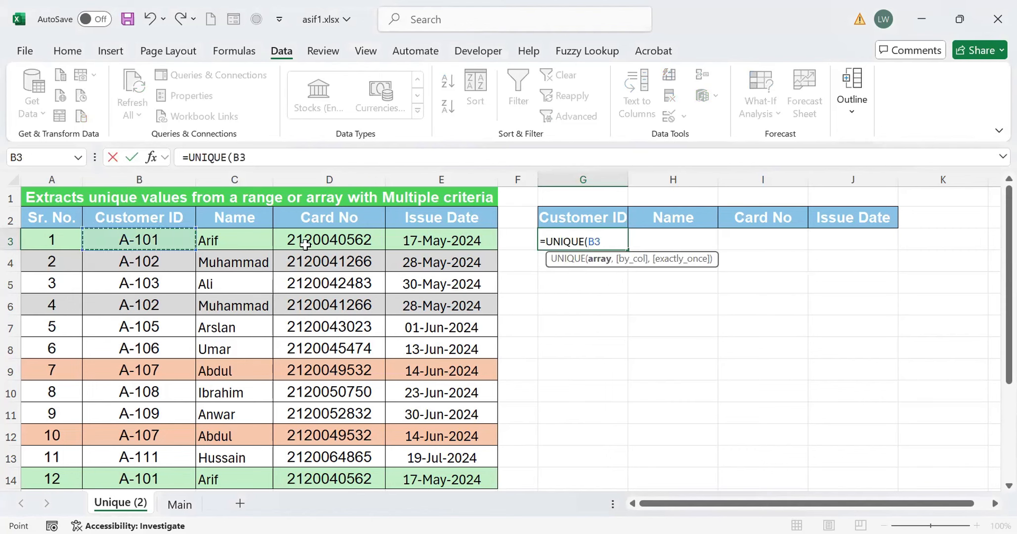
{"action": "left_click_drag", "start_coordinate": [459, 440], "coordinate": [466, 478]}
{"action": "type", "text": ","}
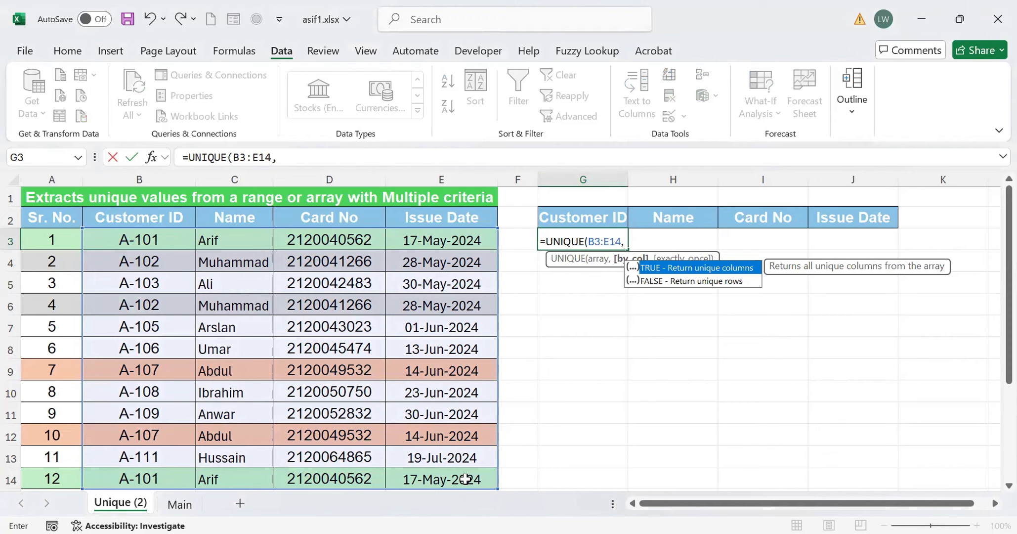
{"action": "type", "text": "tru"}
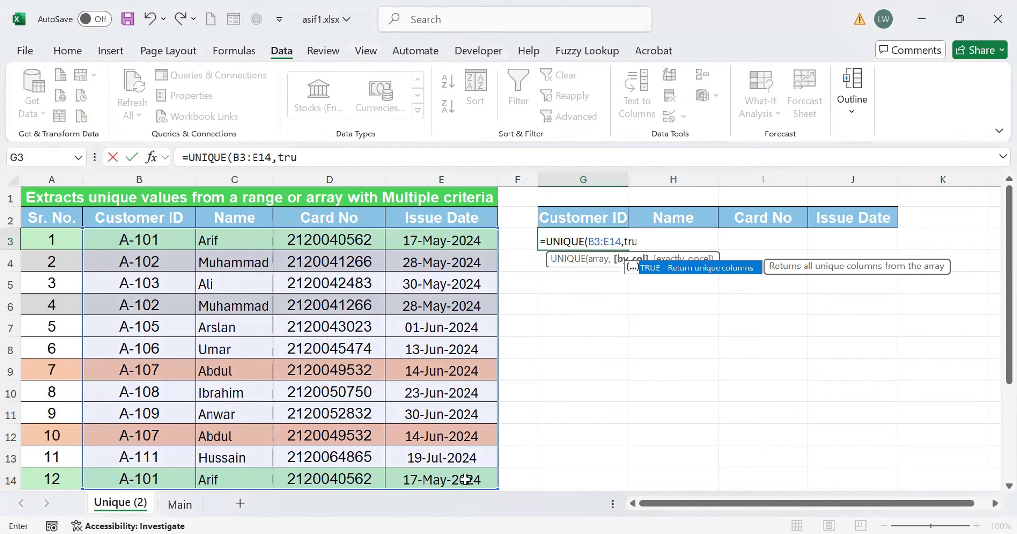
{"action": "type", "text": "e,"}
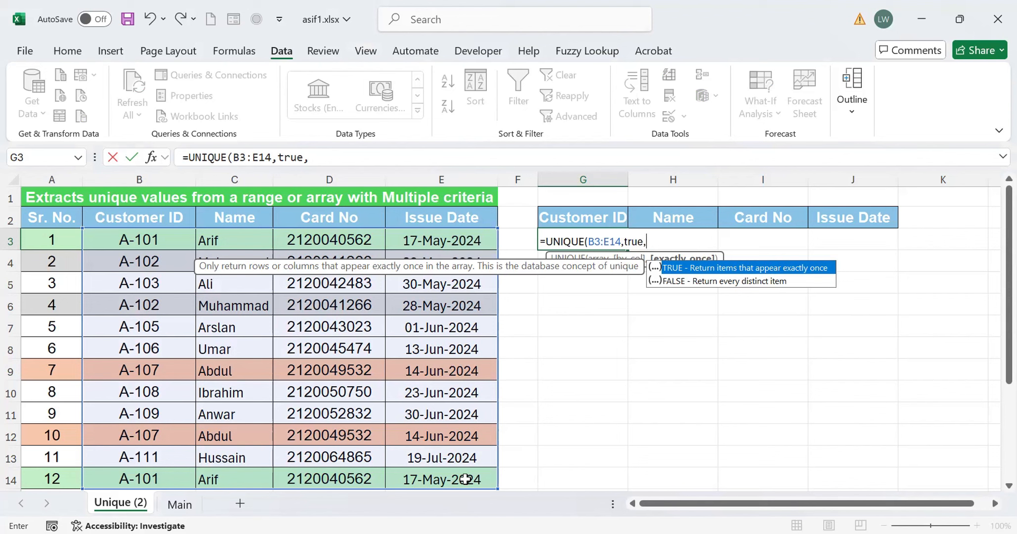
{"action": "type", "text": "false)"}
{"action": "key", "text": "Return"}
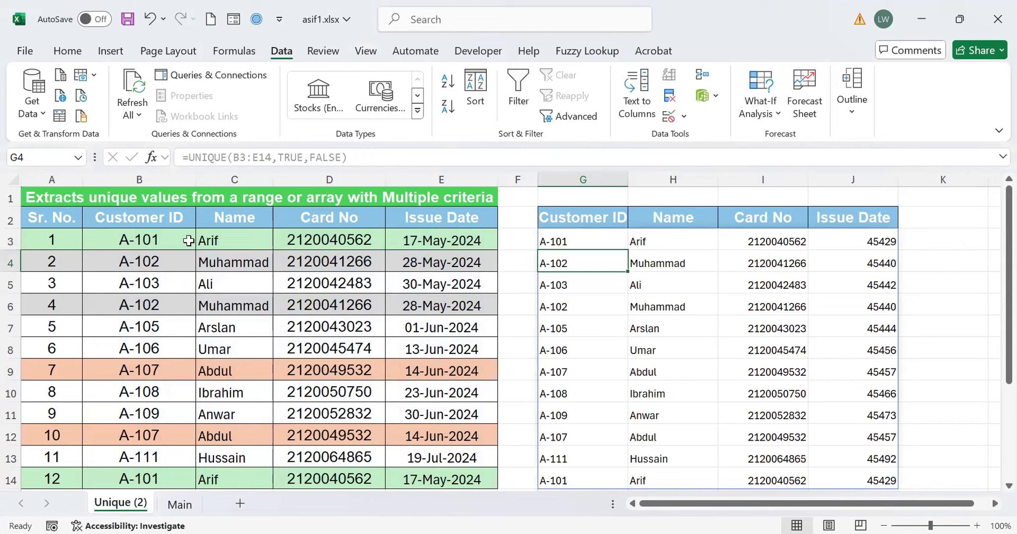
Copy the customer IDs in B3:B14 over the issue dates starting at E3.
{"action": "left_click", "coordinate": [145, 234]}
{"action": "key", "text": "ctrl+shift+Down"}
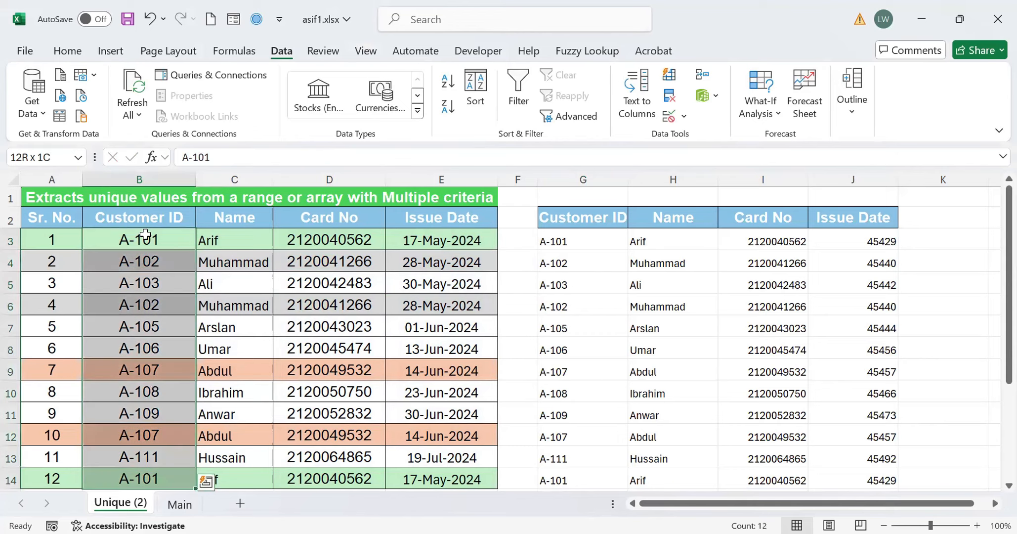
{"action": "key", "text": "ctrl+c"}
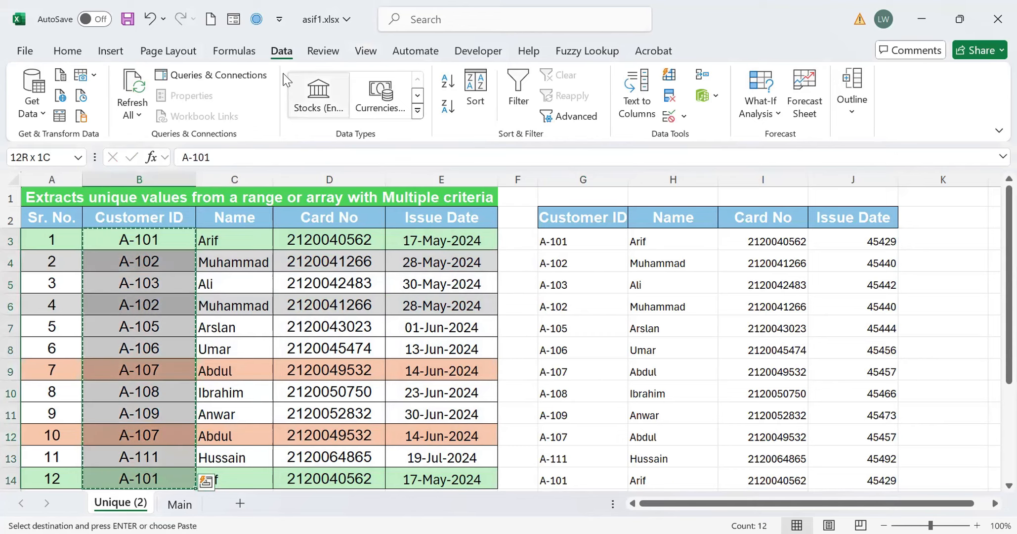
{"action": "left_click", "coordinate": [437, 233]}
{"action": "key", "text": "Return"}
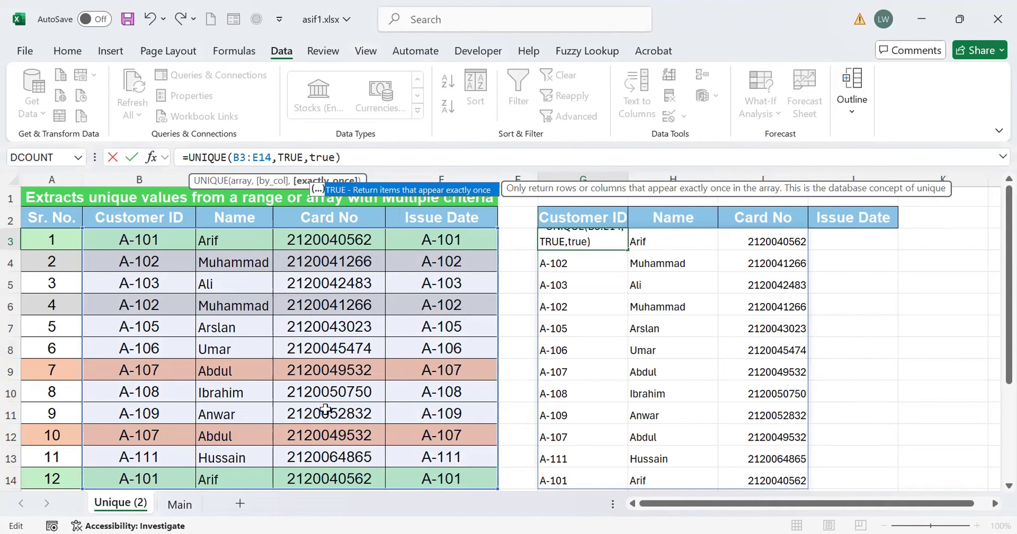
Set the exactly_once argument of the UNIQUE formula in G3 to TRUE.
{"action": "key", "text": "Return"}
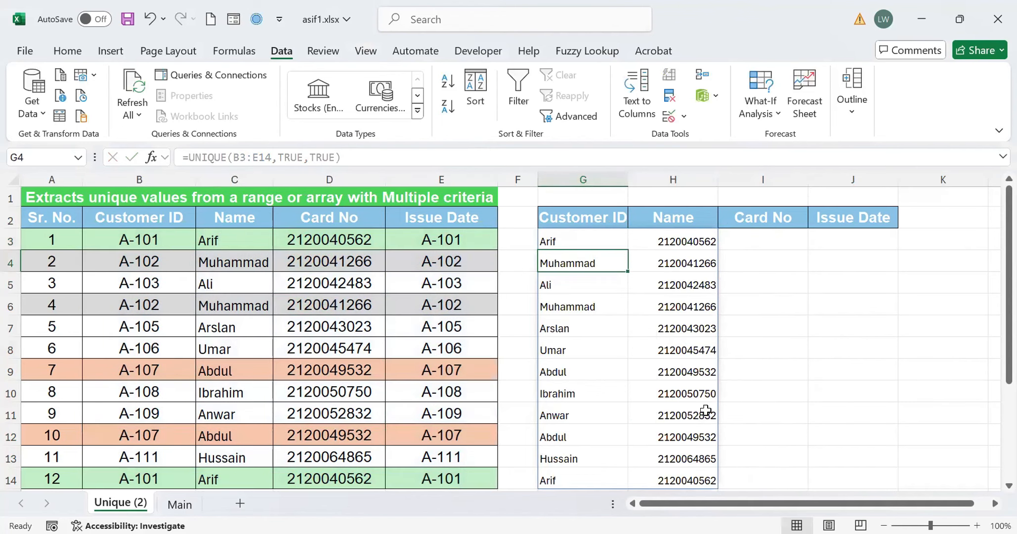
Replace the by_col argument of the UNIQUE formula in G3 with 1.
{"action": "left_click", "coordinate": [559, 238]}
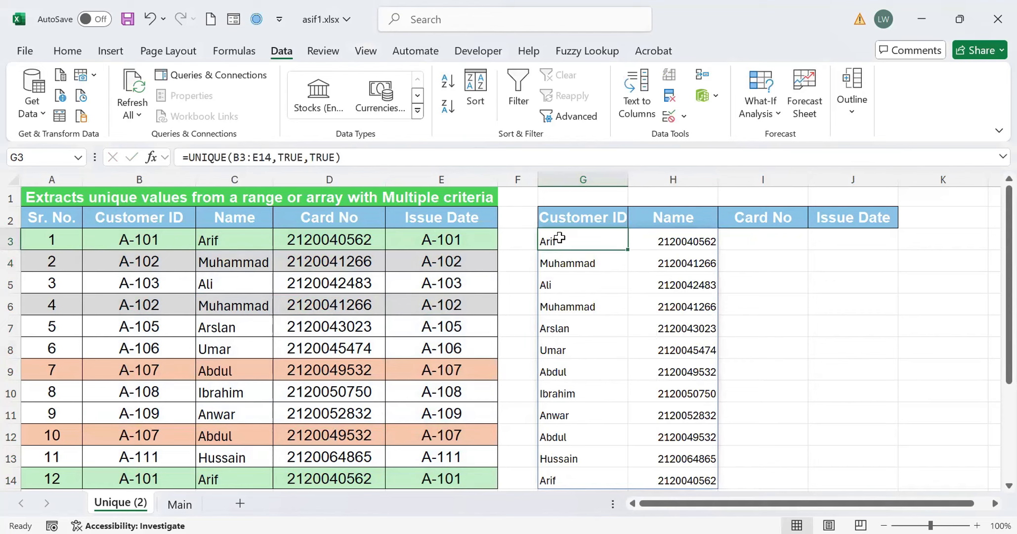
{"action": "left_click", "coordinate": [302, 157]}
{"action": "key", "text": "BackSpace"}
{"action": "key", "text": "BackSpace"}
{"action": "key", "text": "BackSpace"}
{"action": "key", "text": "BackSpace"}
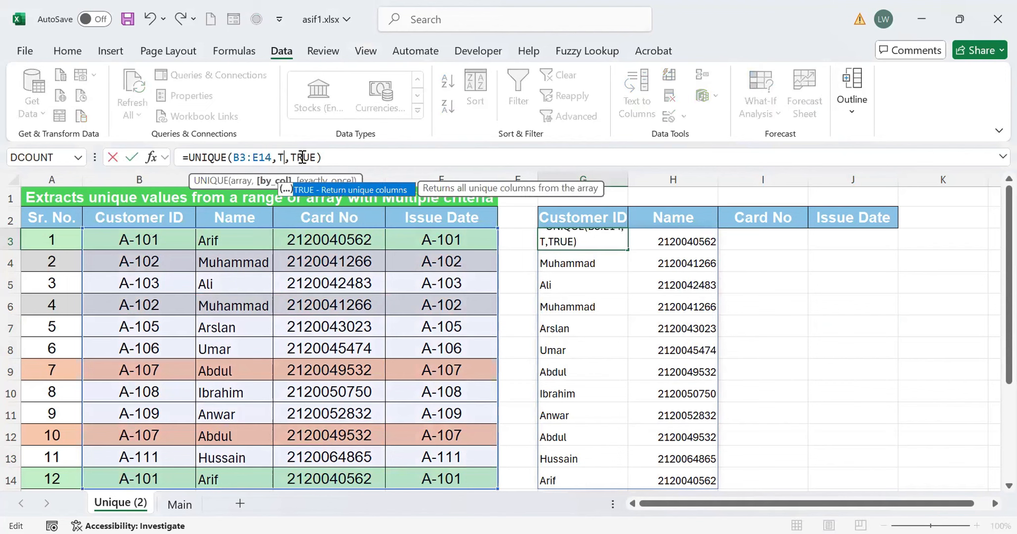
{"action": "type", "text": "1"}
Replace the exactly_once argument with 0 so the formula in G3 reads =UNIQUE(B3:E14,1,0).
{"action": "key", "text": "Right"}
{"action": "key", "text": "Right"}
{"action": "key", "text": "Right"}
{"action": "key", "text": "Right"}
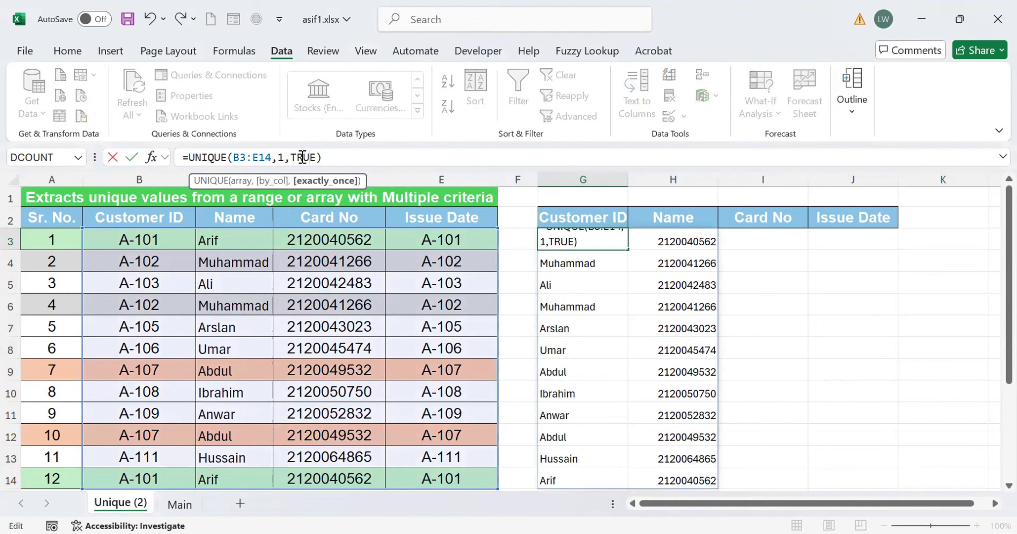
{"action": "key", "text": "BackSpace"}
{"action": "key", "text": "BackSpace"}
{"action": "key", "text": "BackSpace"}
{"action": "key", "text": "BackSpace"}
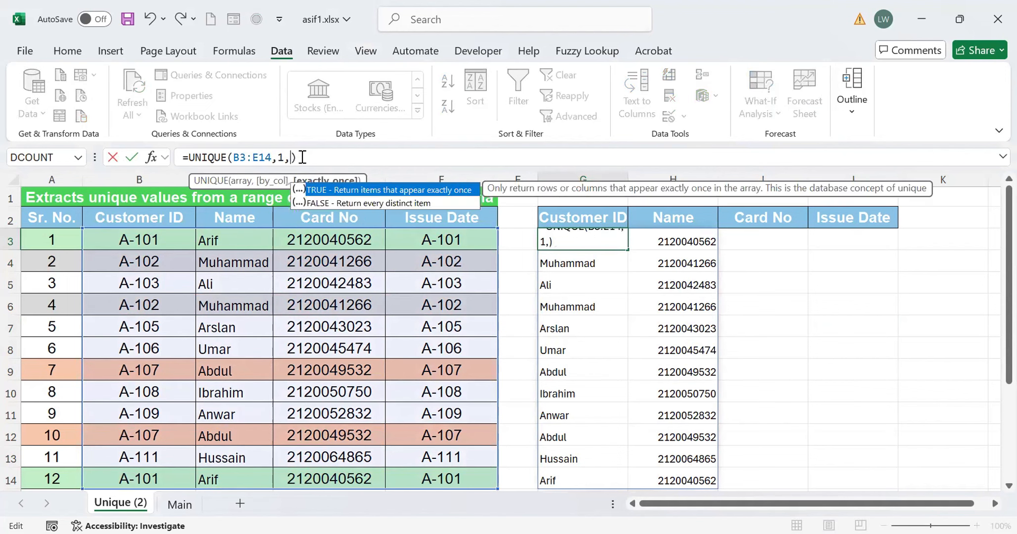
{"action": "type", "text": "0"}
{"action": "key", "text": "Return"}
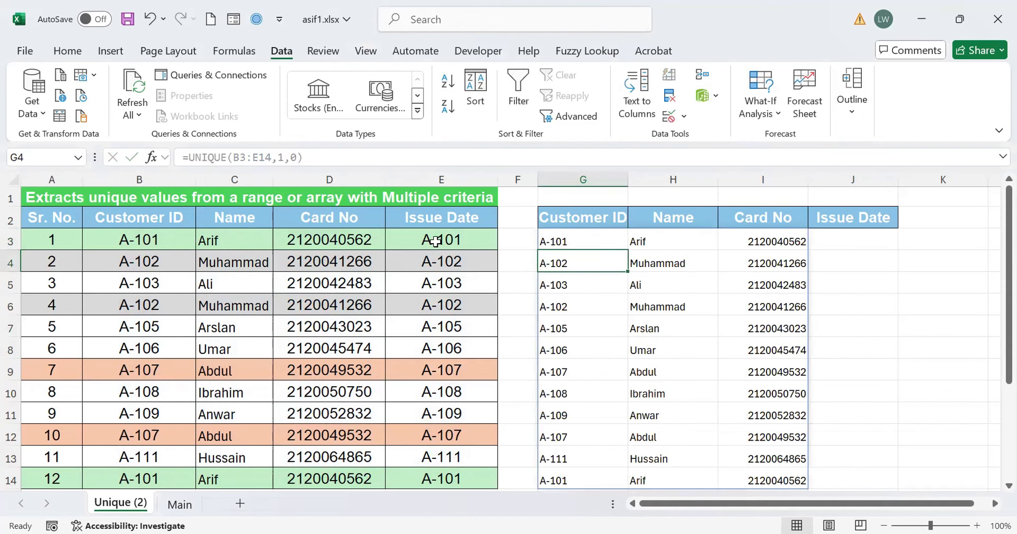